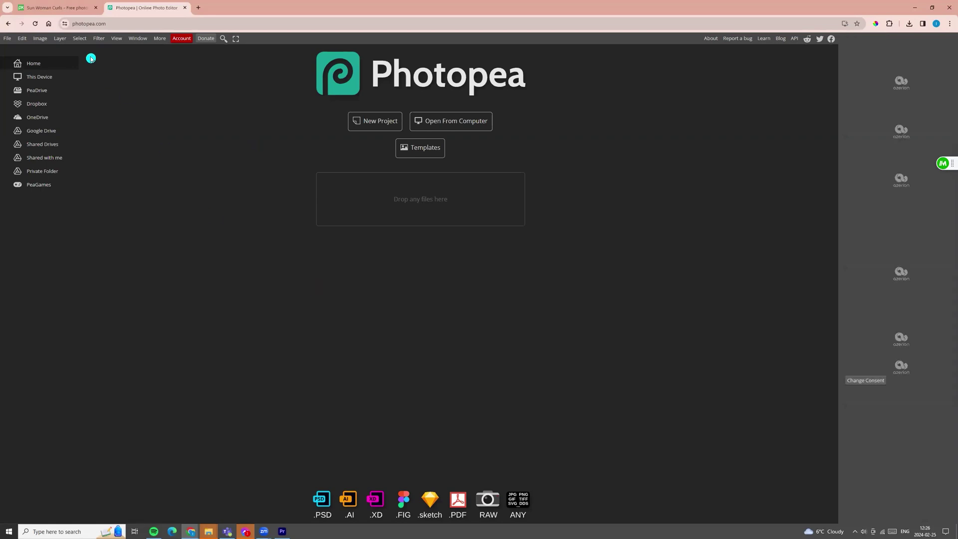
On Pixabay, search 'woman' and open the curly-haired woman photo's page.
click(55, 8)
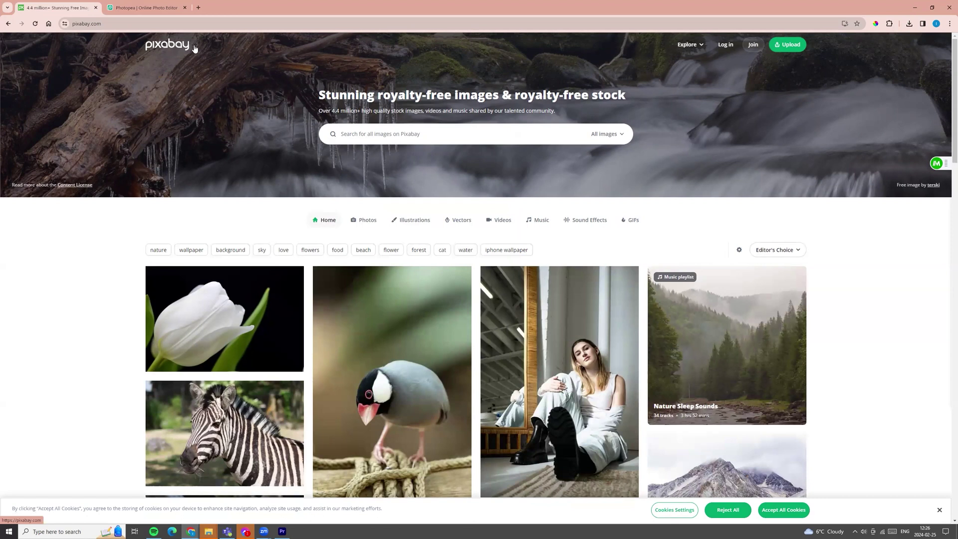
click(370, 135)
text(woman)
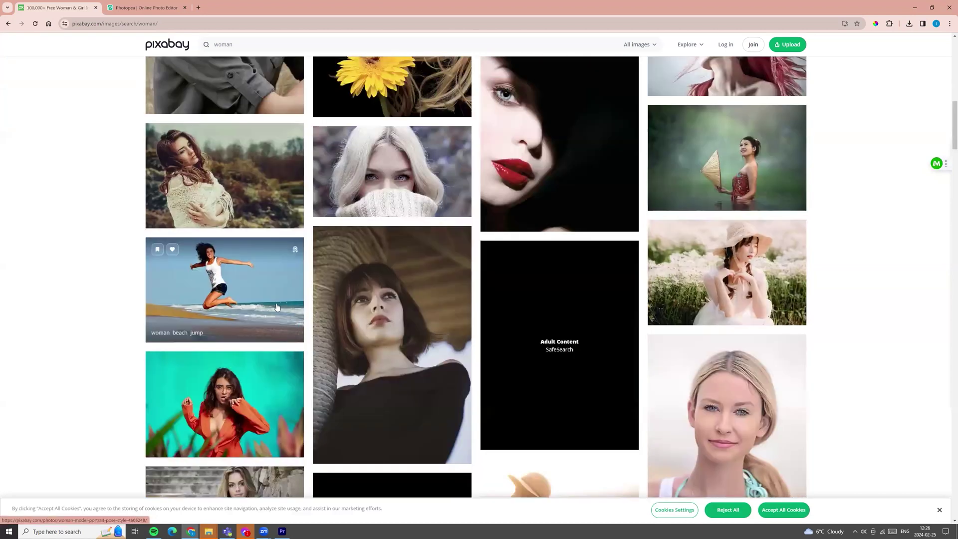
scroll(279, 320, down, 9)
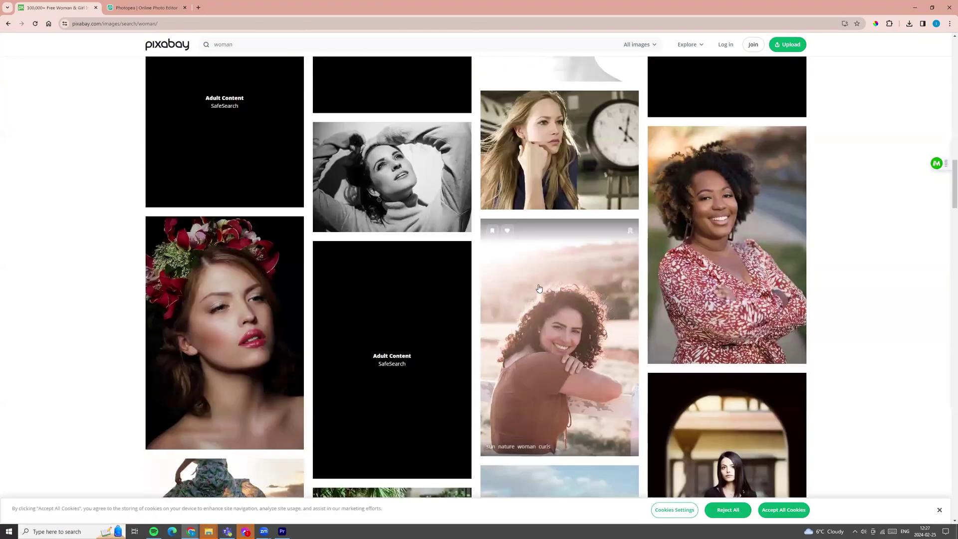
scroll(539, 289, down, 4)
scroll(257, 251, down, 3)
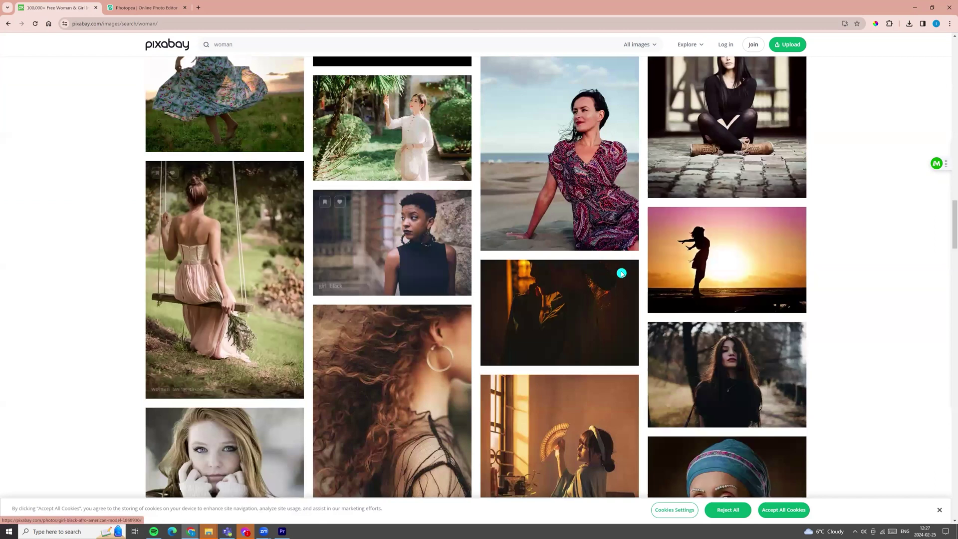
scroll(343, 353, down, 6)
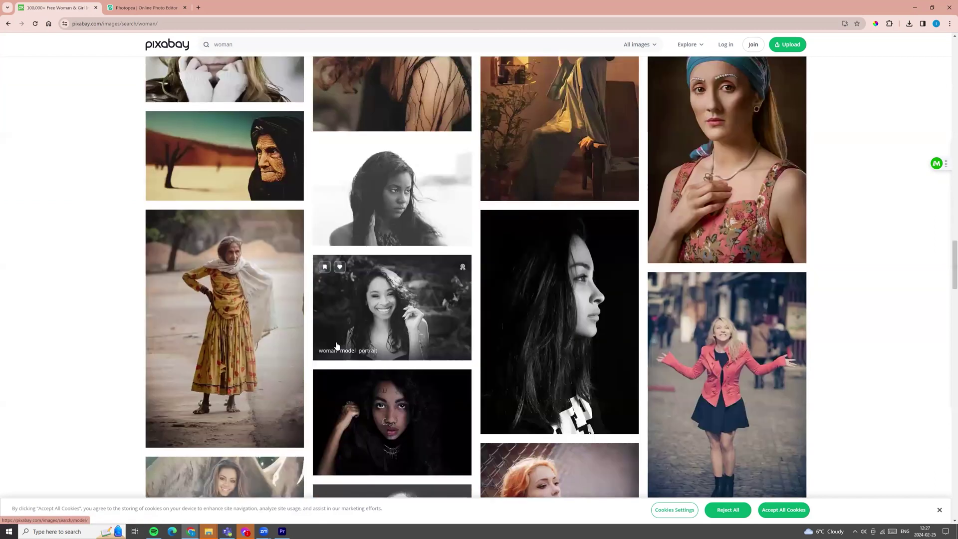
scroll(708, 313, down, 4)
click(713, 312)
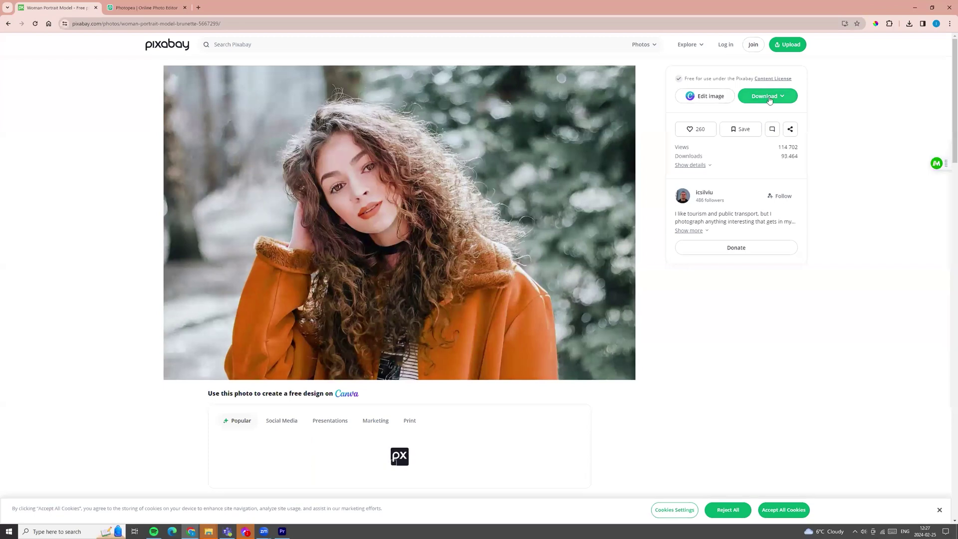
Download the photo at 1920×1280 and go back to Photopea.
click(770, 98)
click(716, 147)
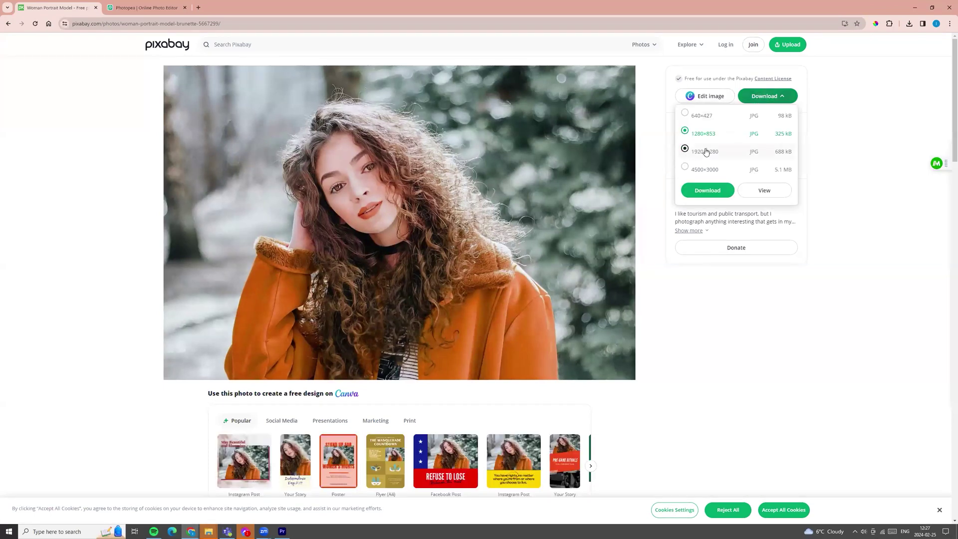
click(714, 192)
click(142, 8)
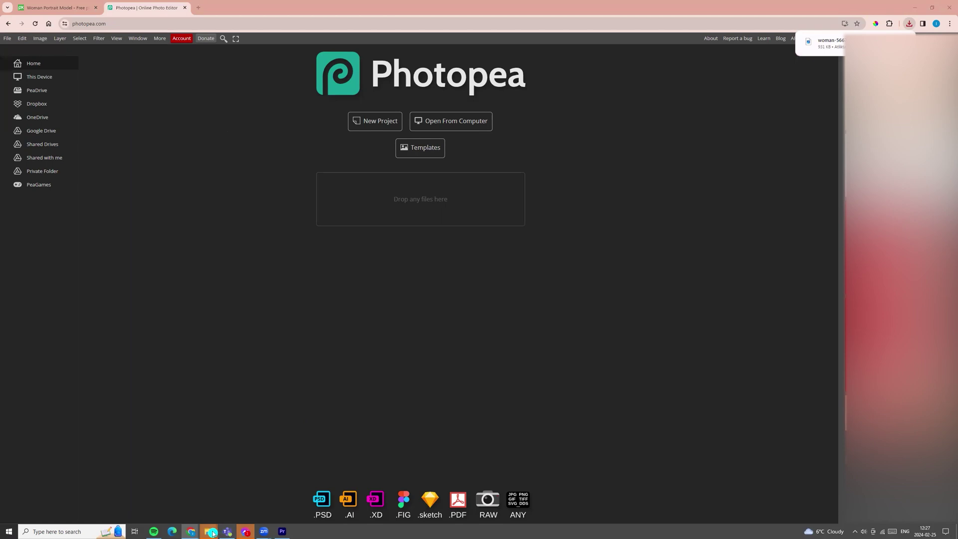
Drag woman-6771288_1920.jpg from the Downloads folder into Photopea to open it.
mouse_move(212, 533)
click(555, 499)
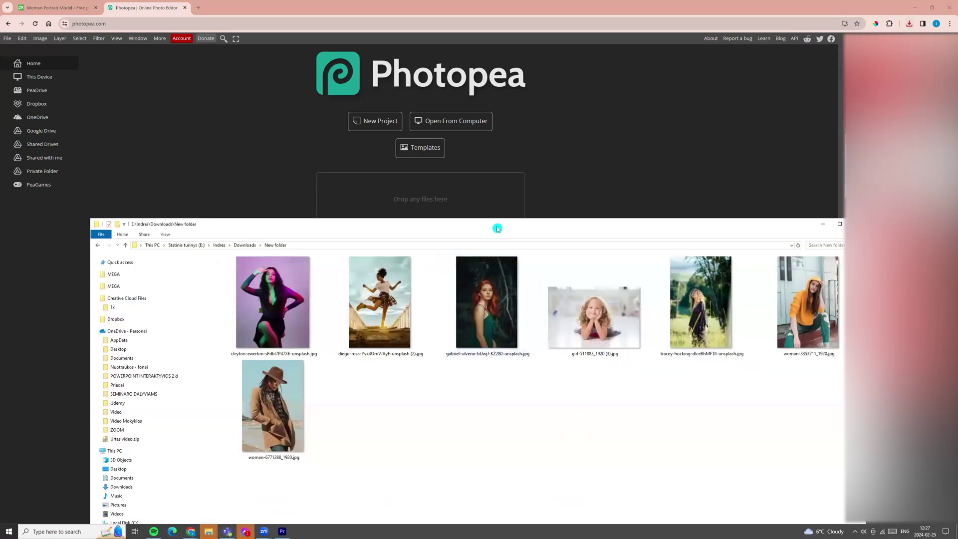
drag(497, 235, 595, 287)
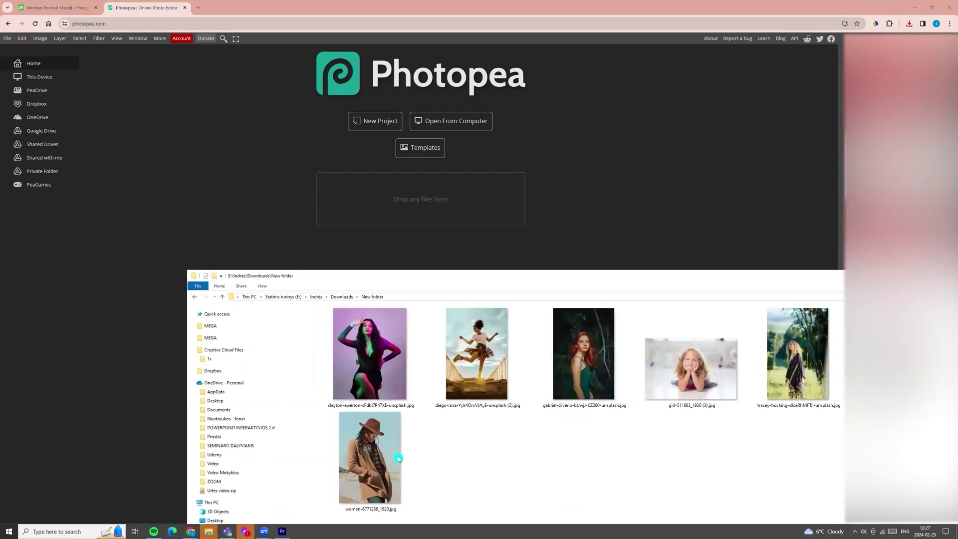
drag(394, 461, 218, 178)
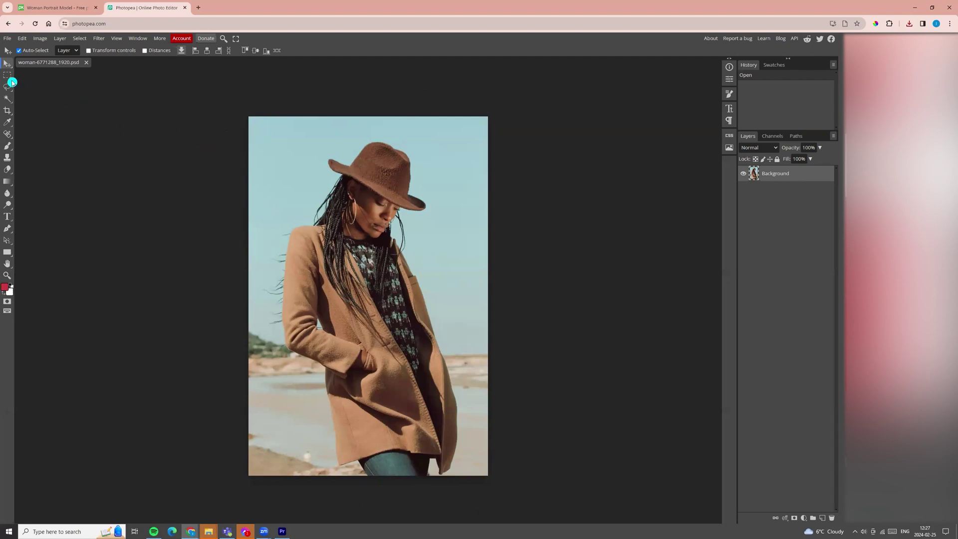
Draw a 30 px feathered elliptical selection circling the woman's hat and face.
right_click(9, 79)
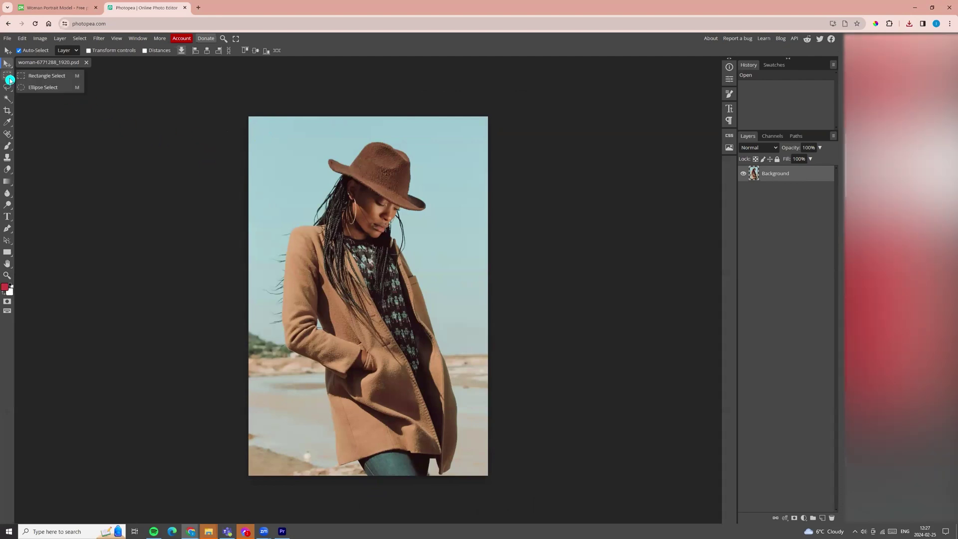
click(6, 79)
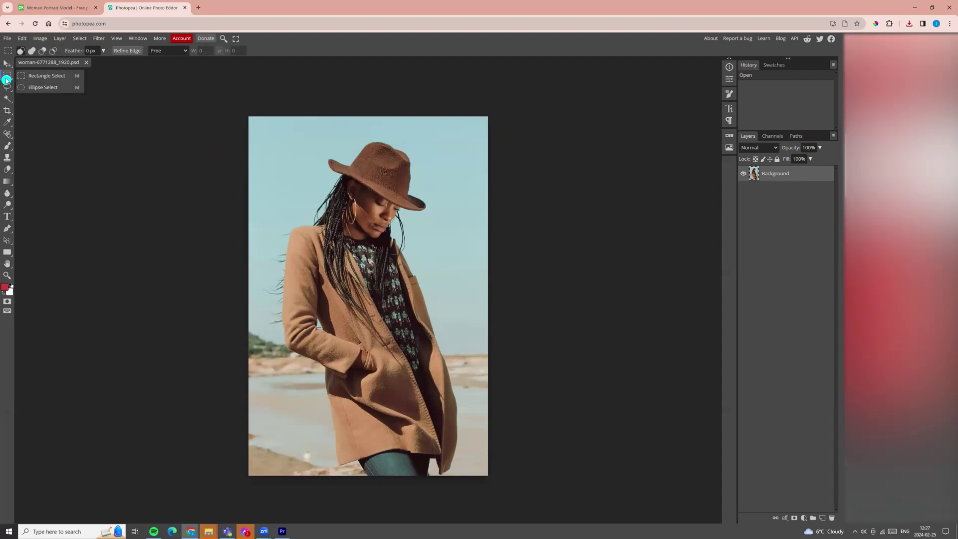
click(42, 89)
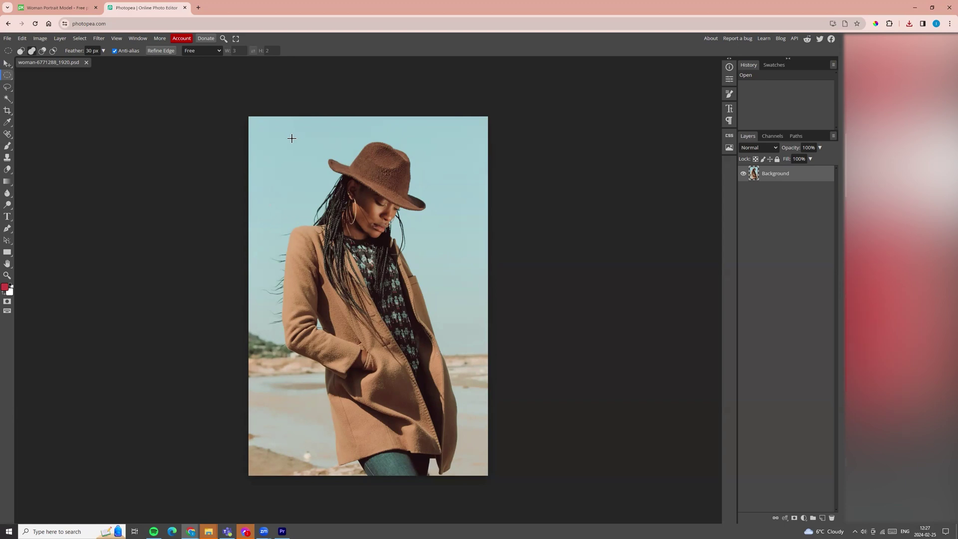
drag(292, 139, 451, 315)
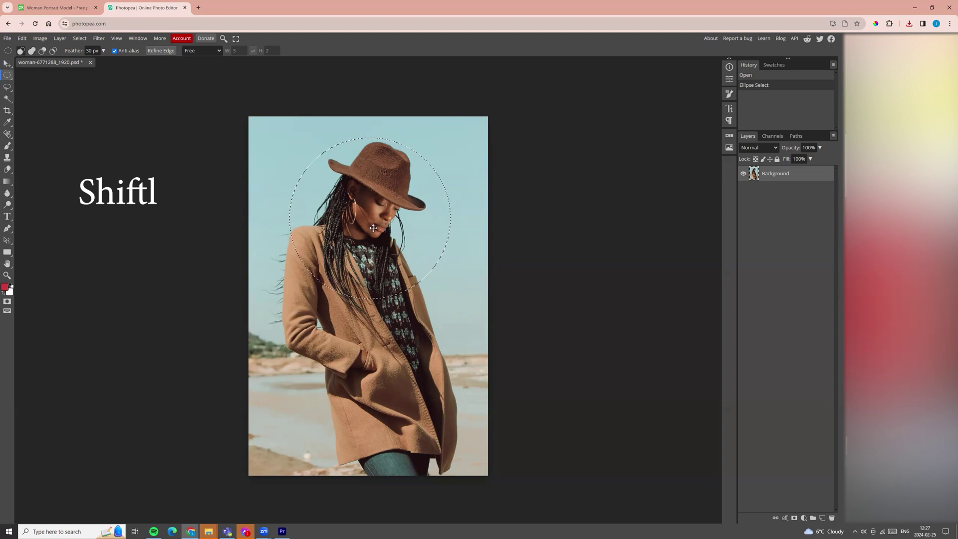
drag(374, 228, 372, 219)
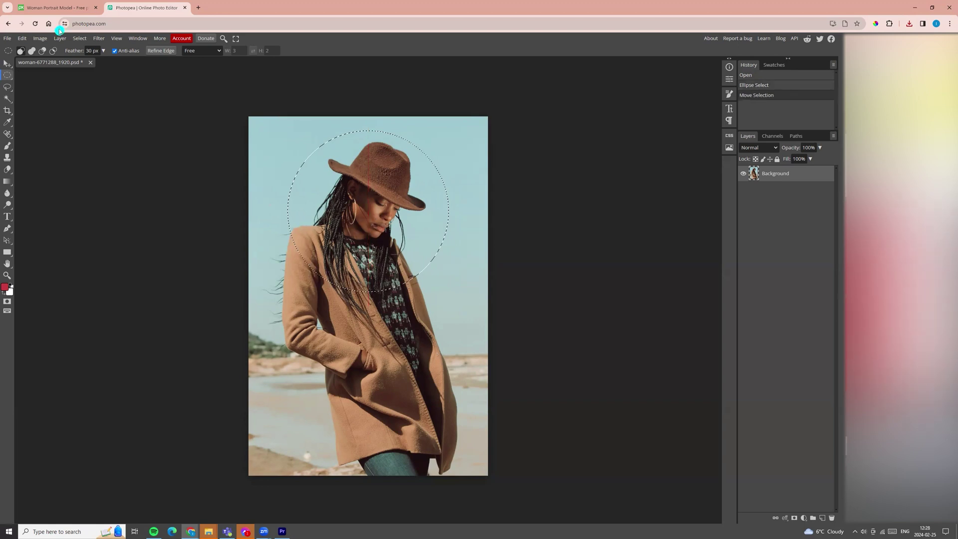
Confirm the 30 px feather and add a layer mask from the circular selection.
click(71, 49)
click(90, 51)
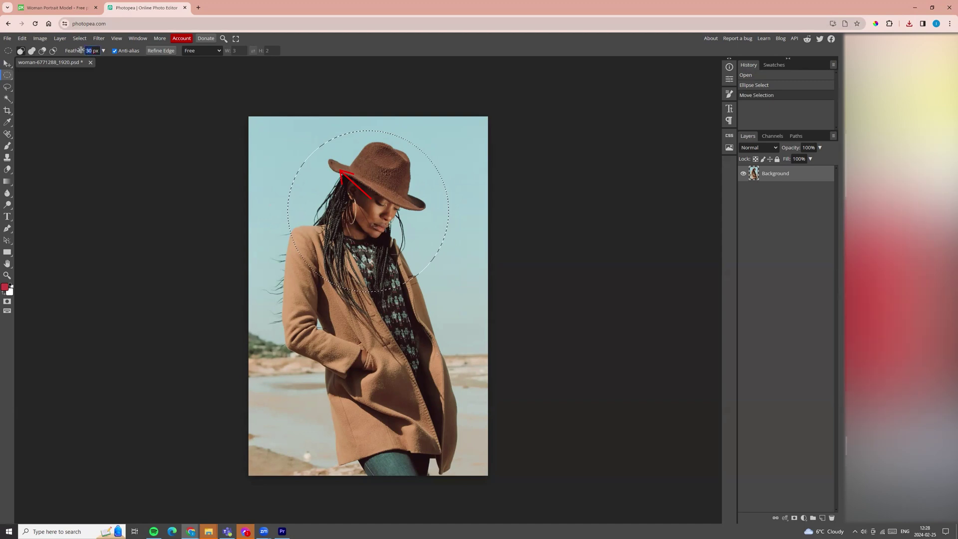
click(97, 66)
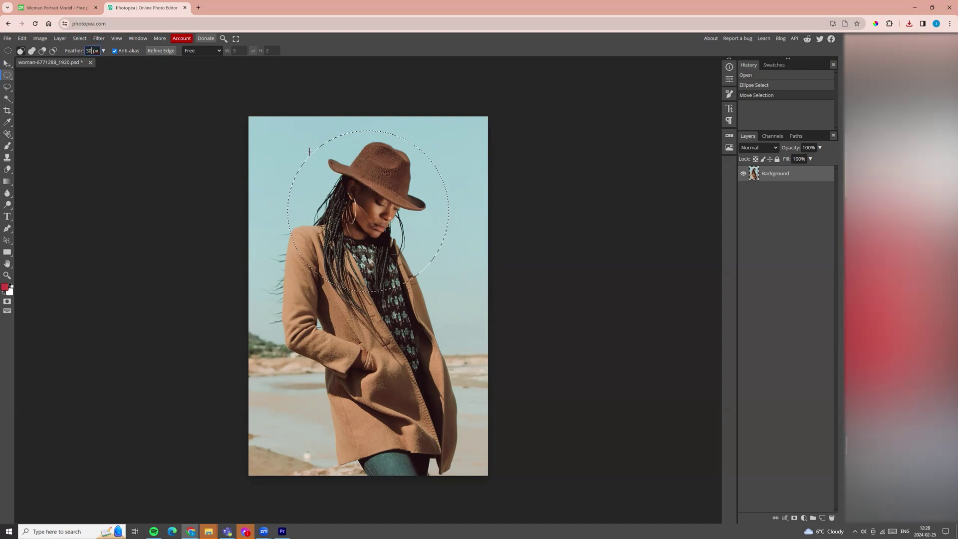
click(753, 471)
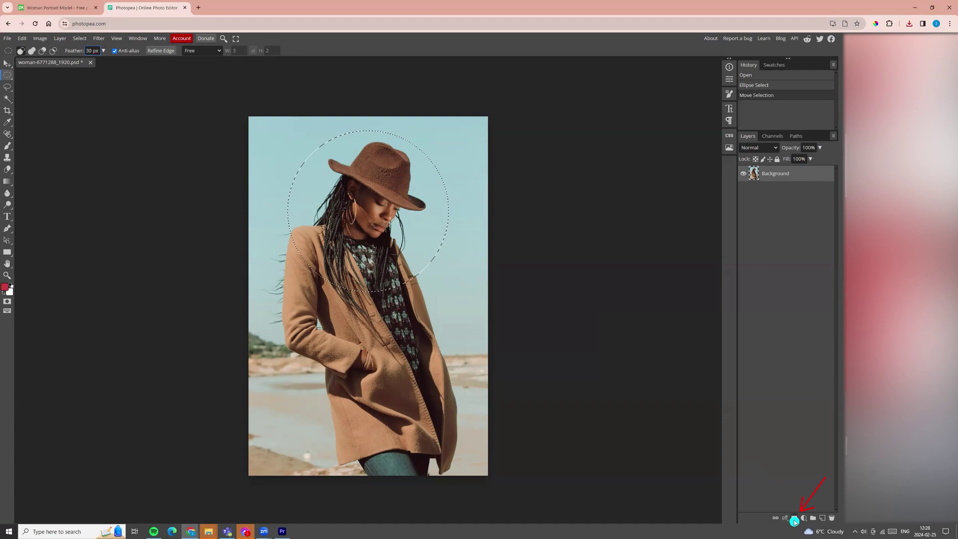
click(794, 519)
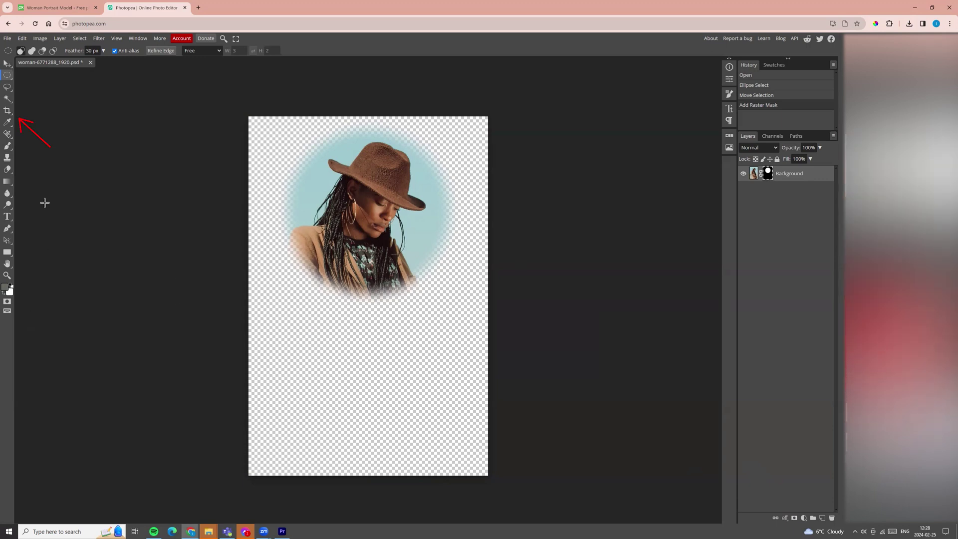
Crop the canvas with a 1:1 fixed ratio, centred tightly on the circular portrait.
right_click(8, 116)
click(9, 115)
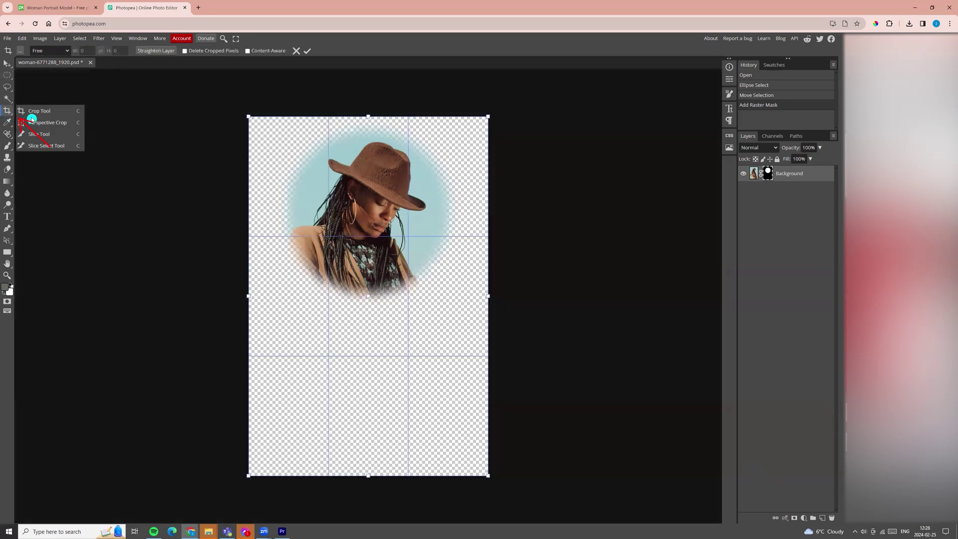
click(30, 111)
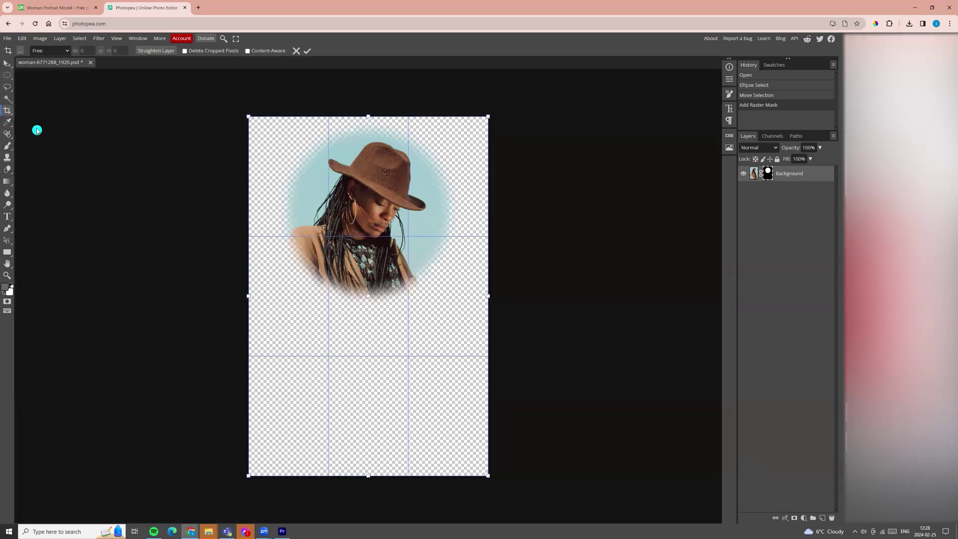
click(65, 53)
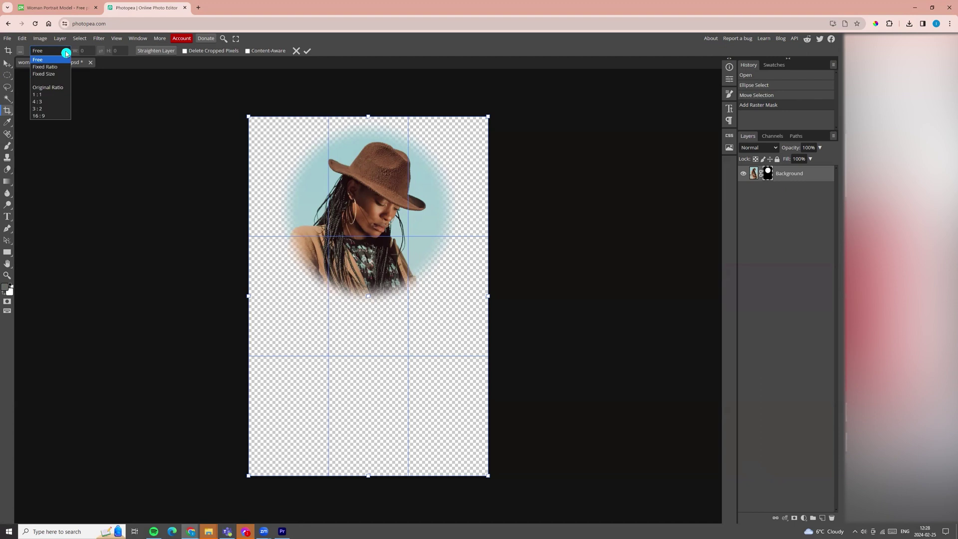
click(41, 94)
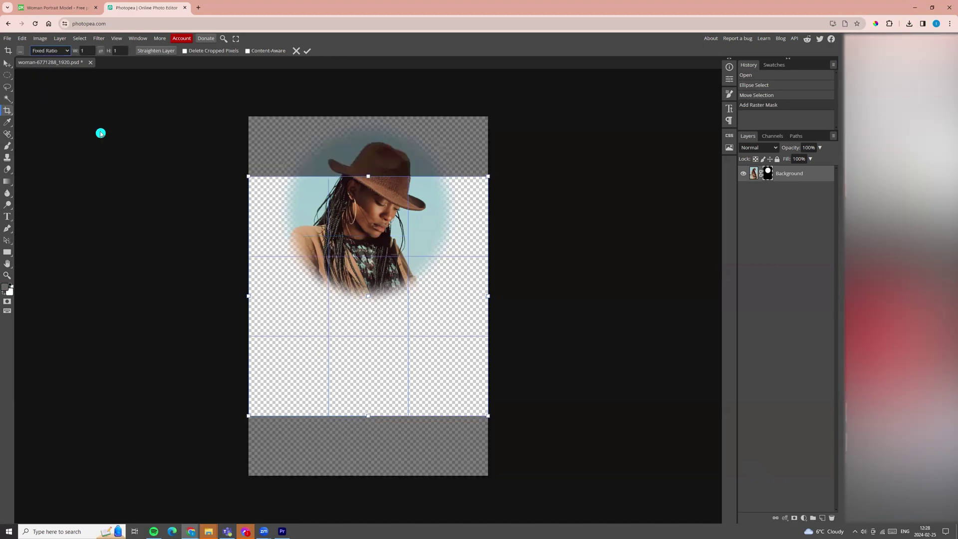
drag(310, 303, 307, 242)
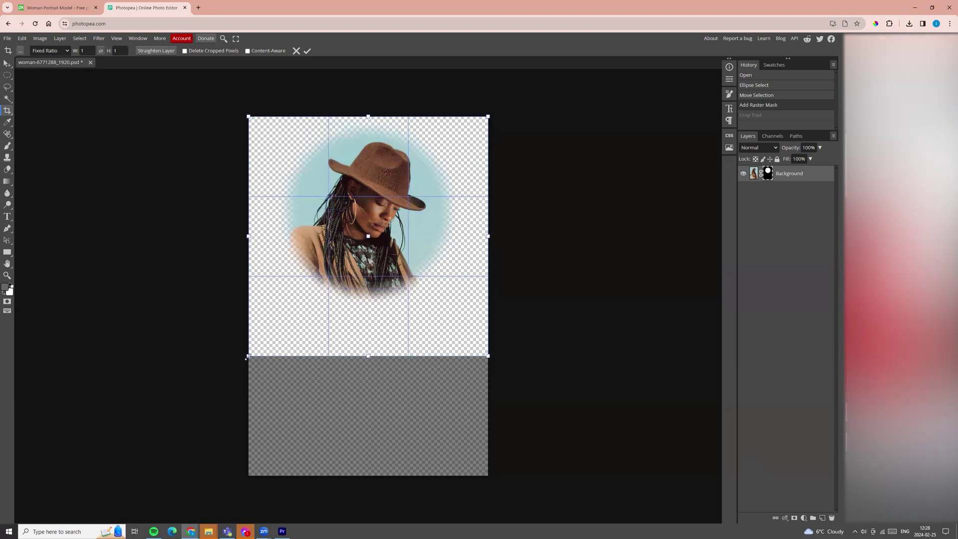
drag(247, 357, 270, 334)
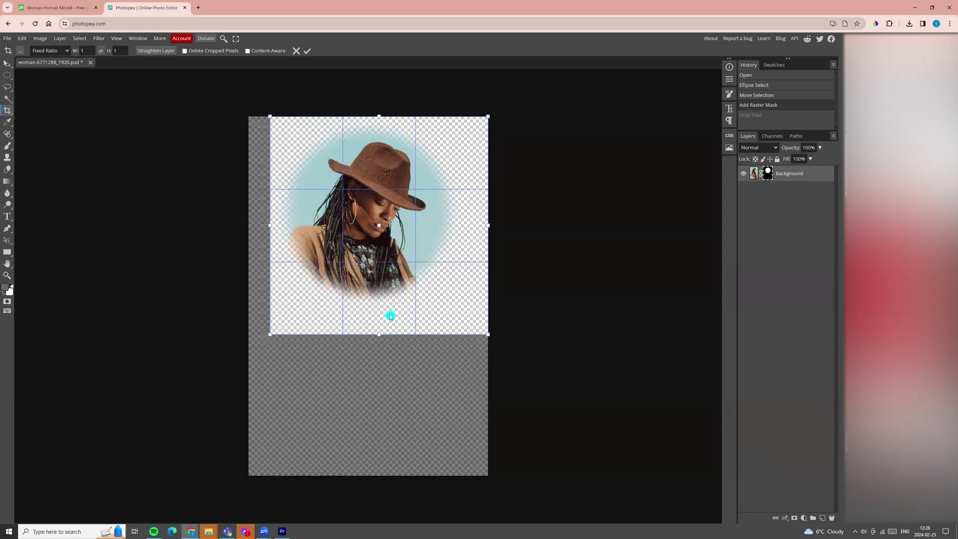
drag(390, 316, 378, 317)
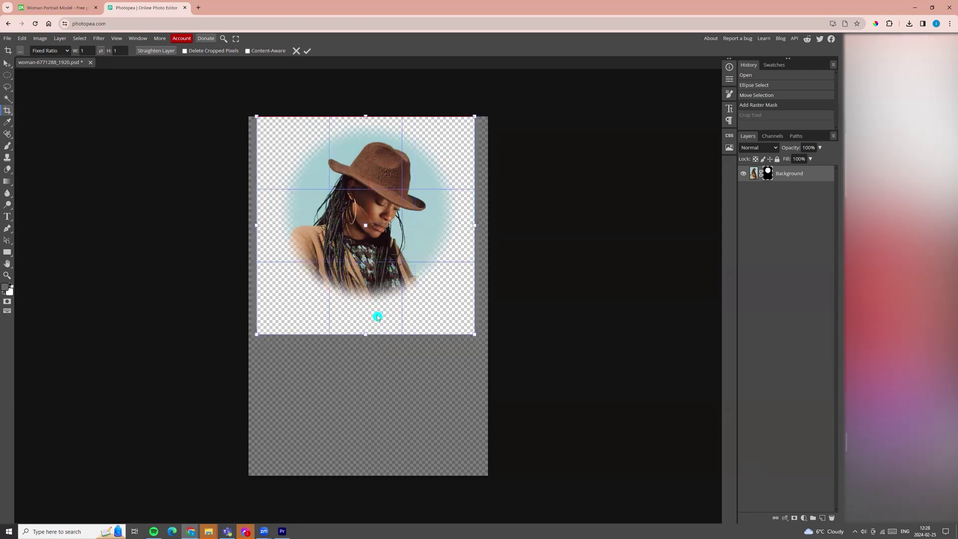
click(310, 53)
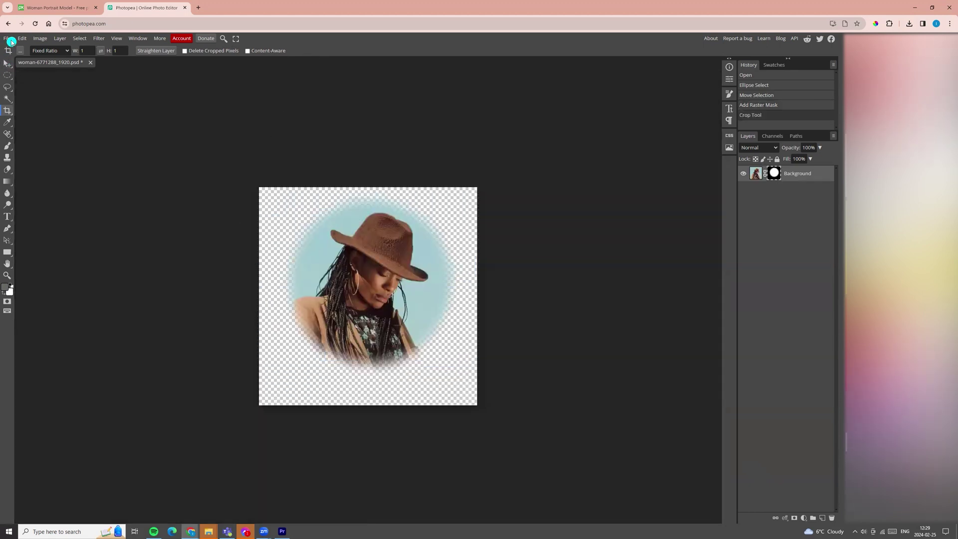
Export the masked portrait as a PNG file from Save for web.
click(9, 38)
mouse_move(32, 148)
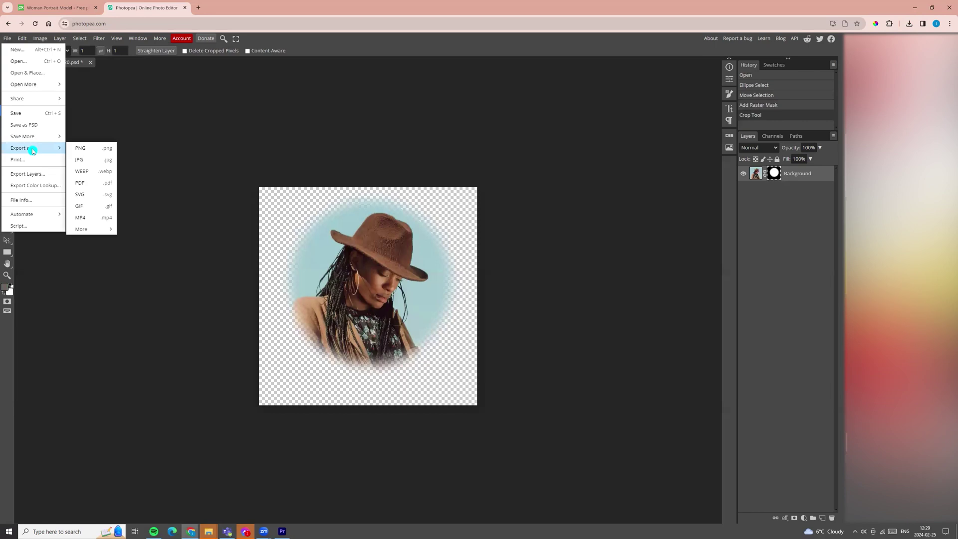
click(78, 148)
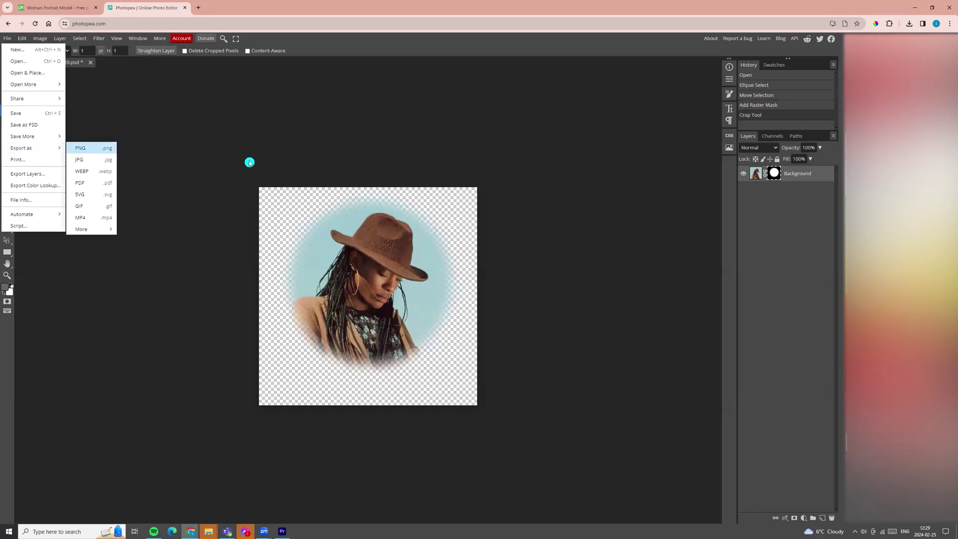
click(292, 208)
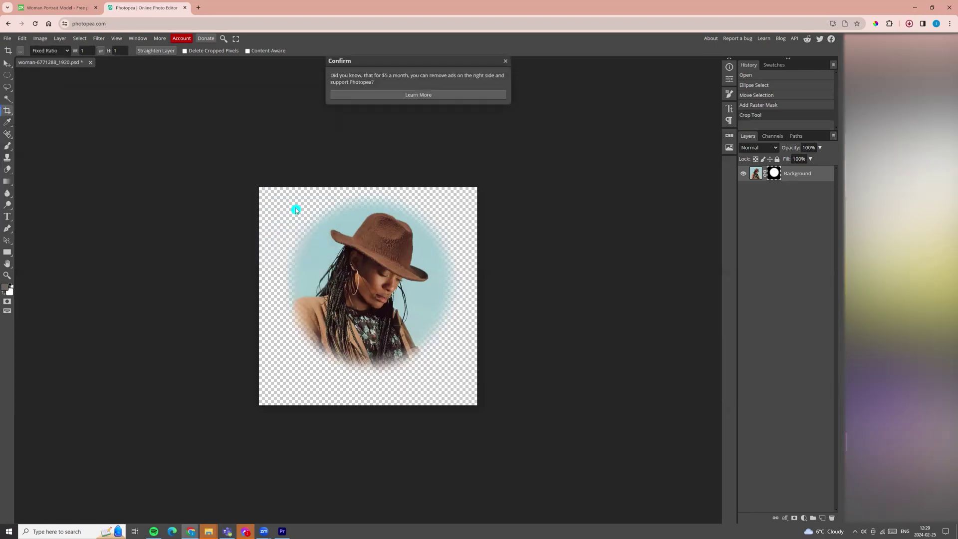
Dismiss the ad prompt and add an empty Layer 1 above the Background.
click(505, 61)
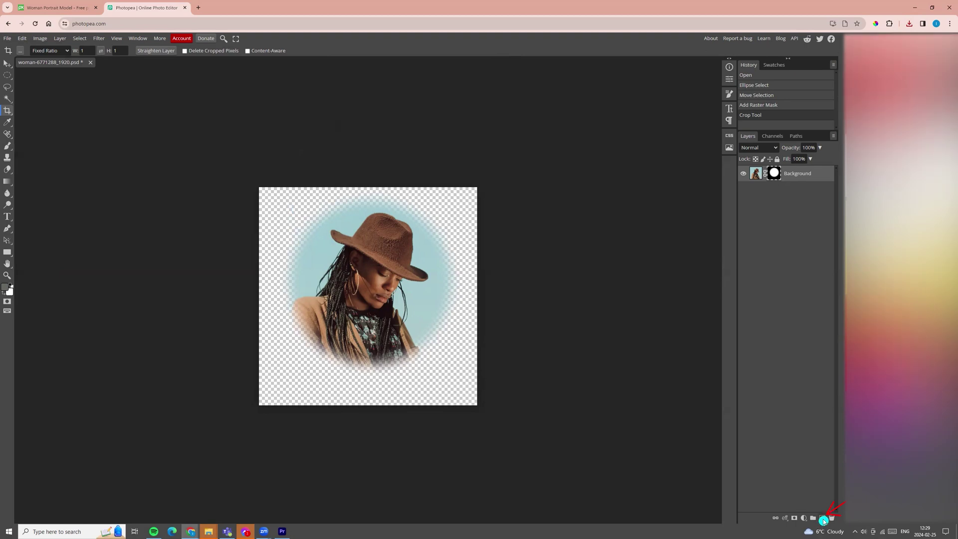
click(822, 520)
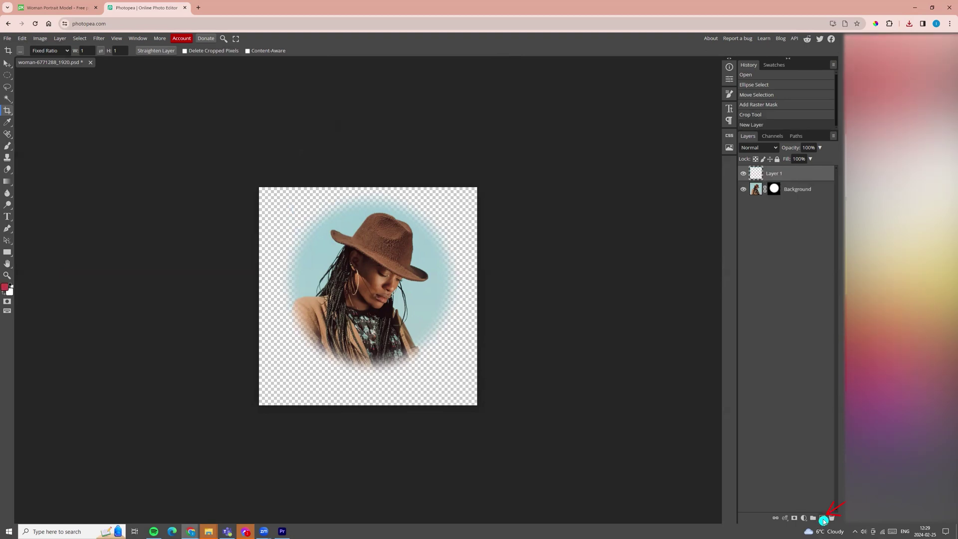
Give Layer 1 a white (ffffff) Color Overlay layer style.
double_click(757, 174)
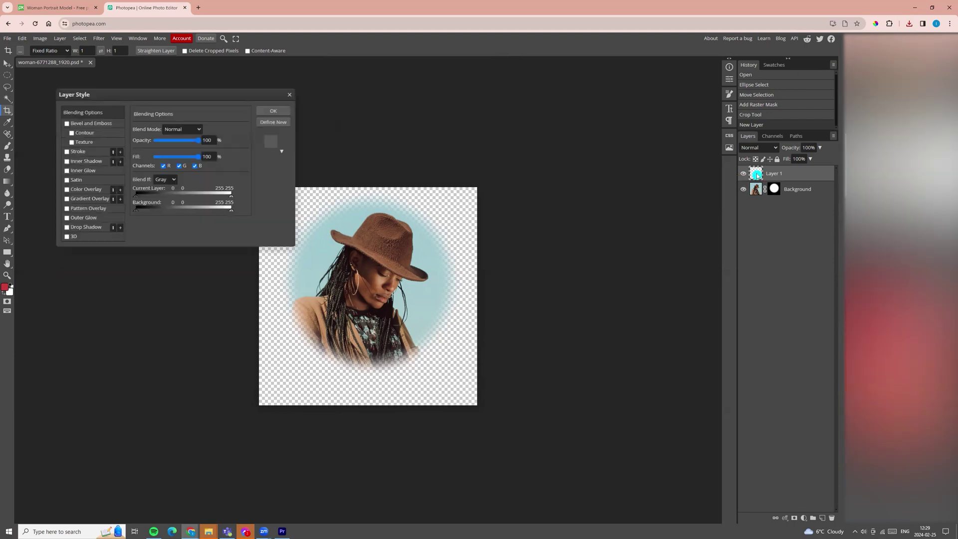
drag(200, 92, 626, 232)
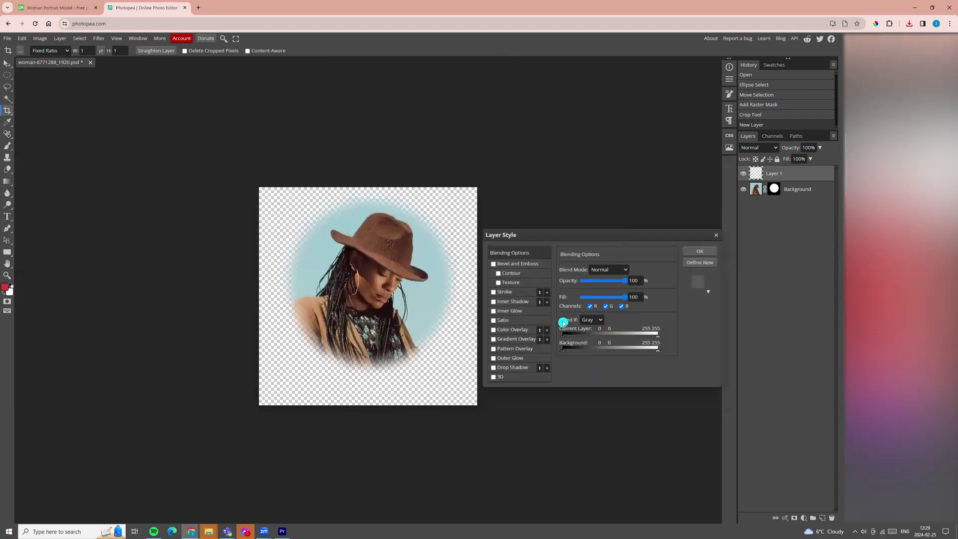
click(516, 331)
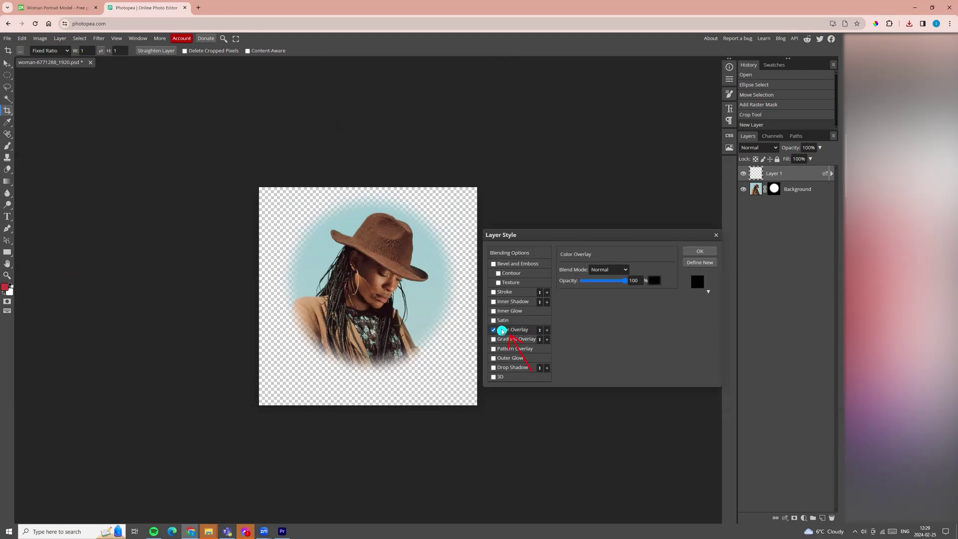
click(652, 287)
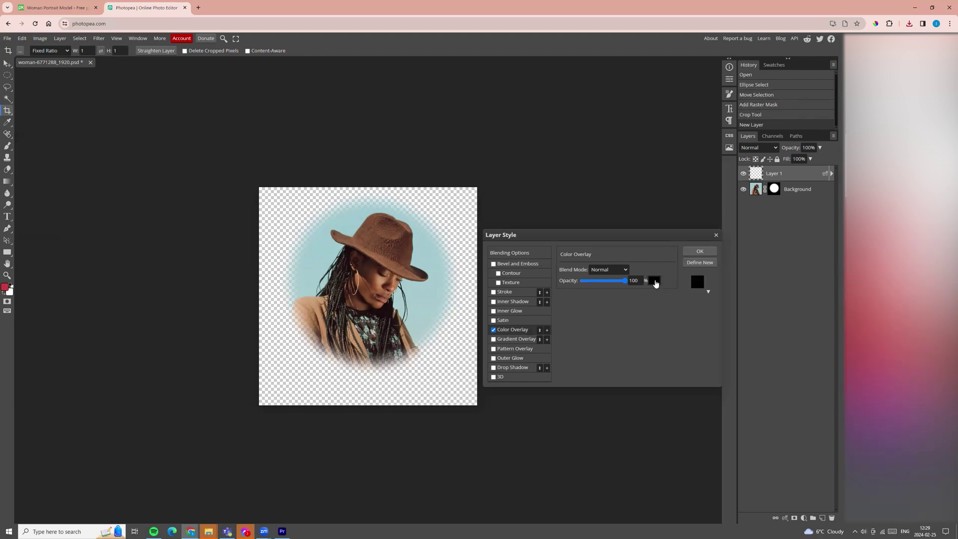
click(655, 282)
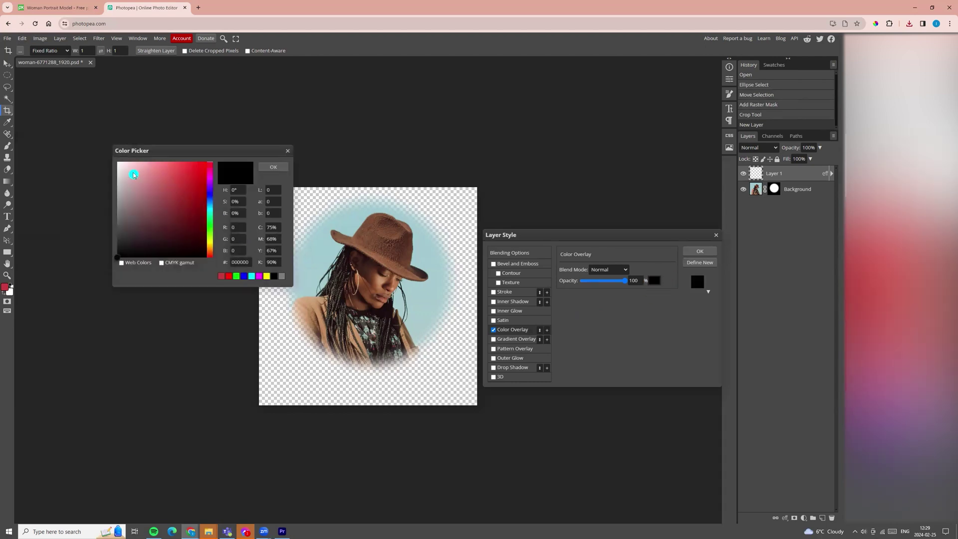
drag(119, 166, 115, 163)
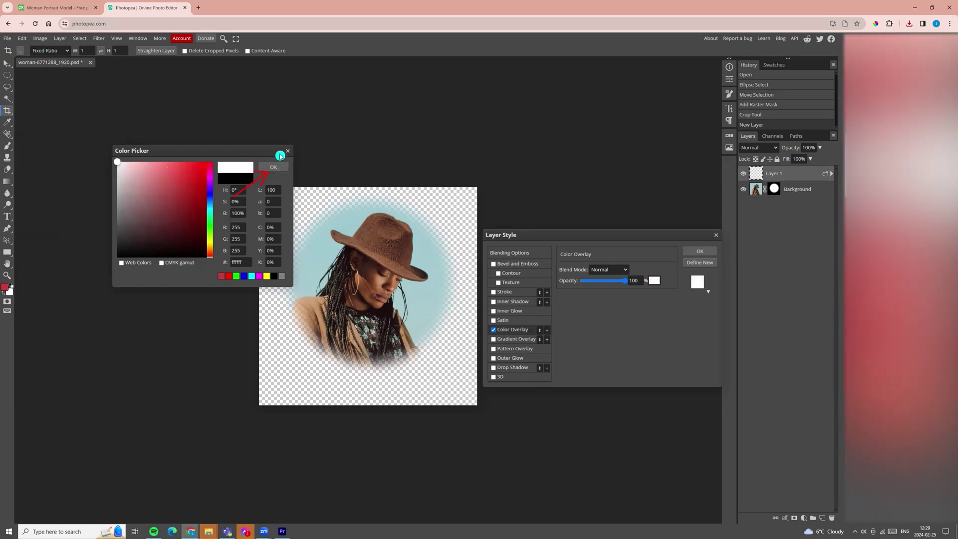
click(275, 174)
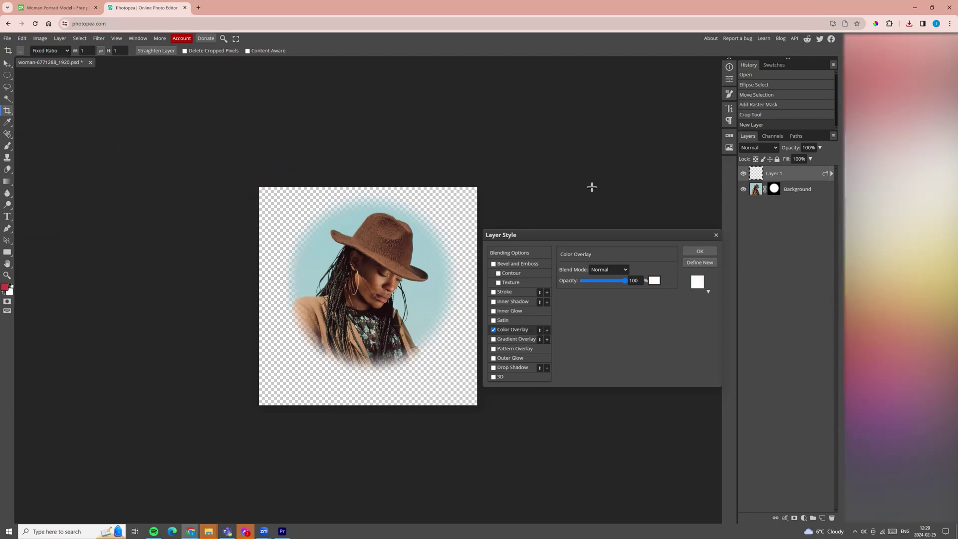
click(701, 249)
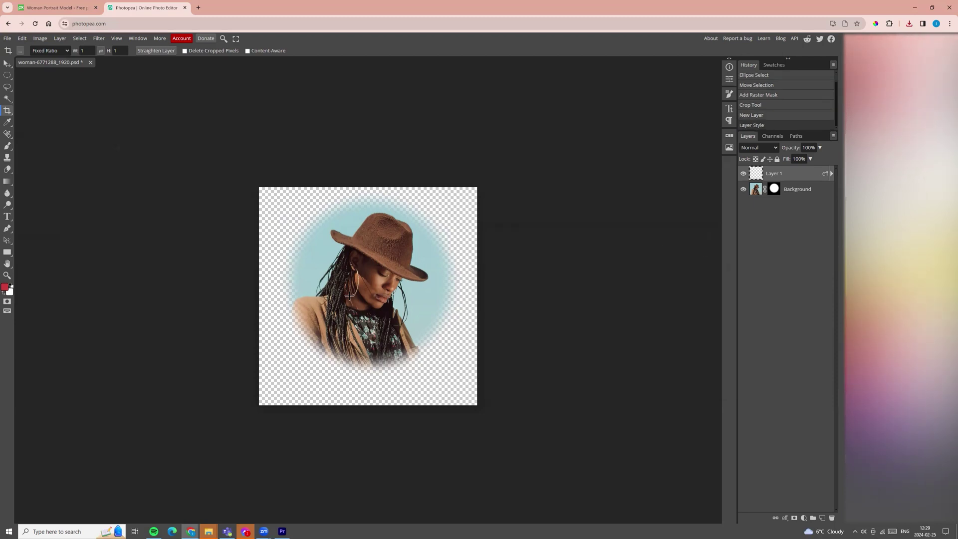
Fill Layer 1 with the Paint Bucket so the square canvas turns solid white.
click(7, 187)
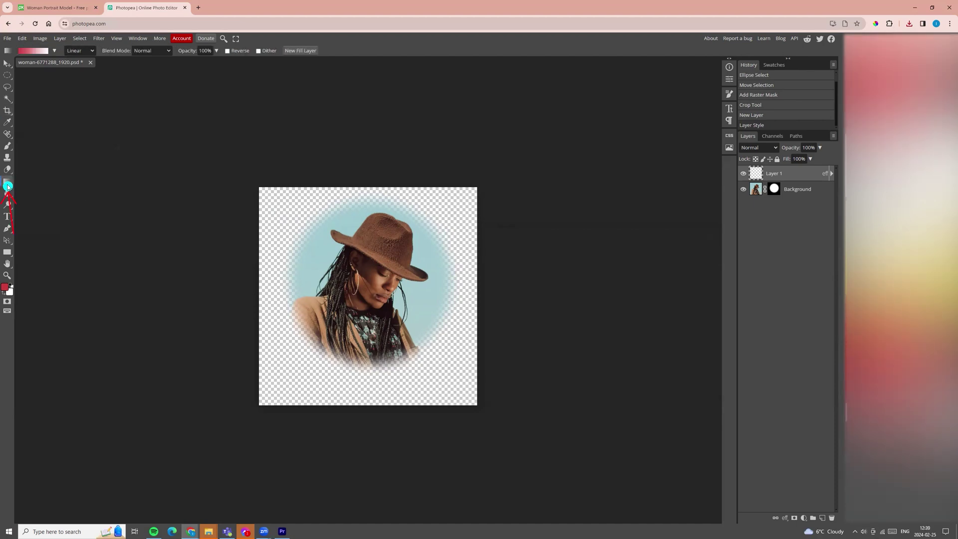
right_click(8, 186)
click(28, 182)
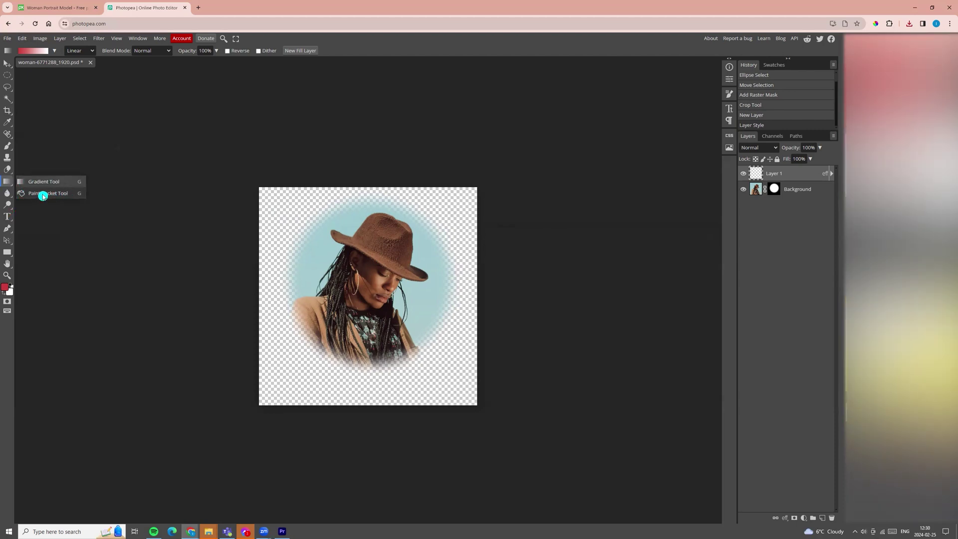
click(42, 196)
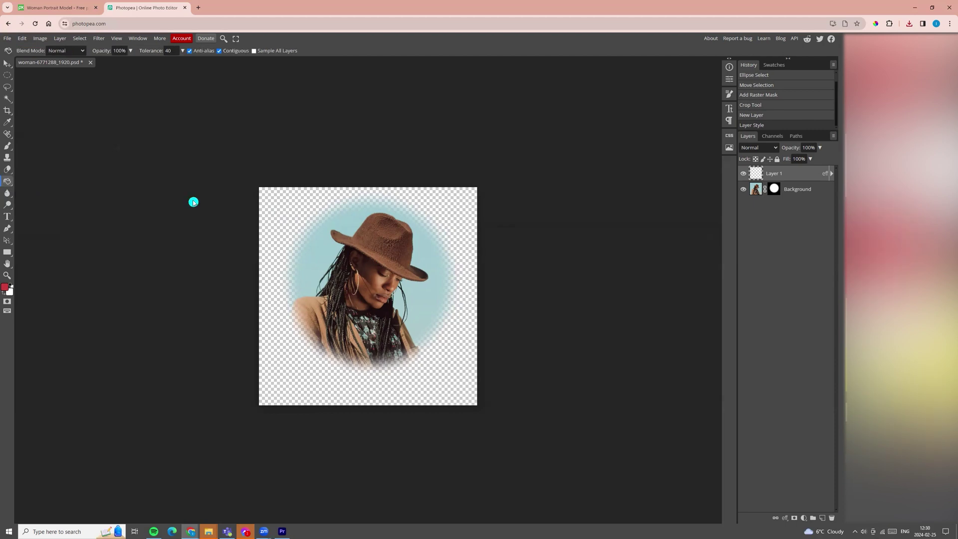
click(292, 214)
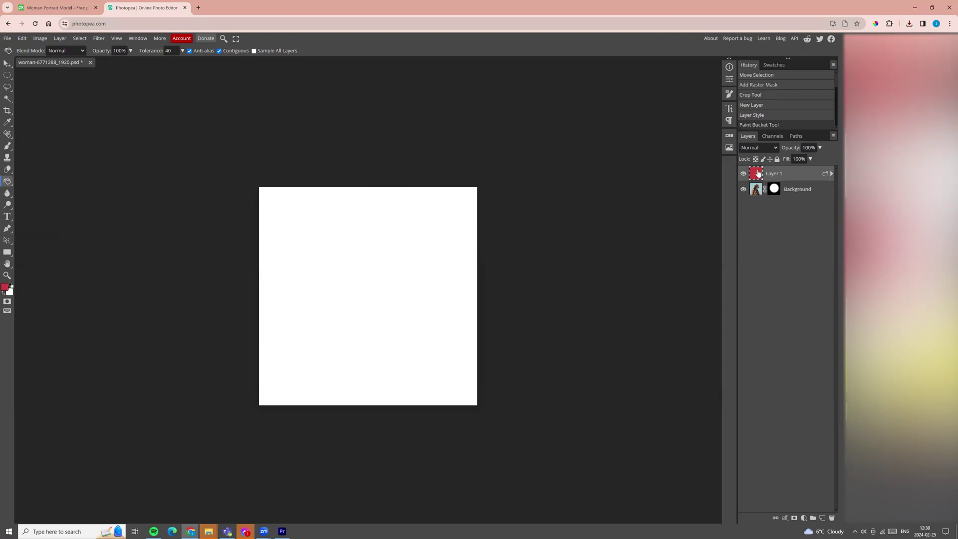
Move Layer 1 beneath the masked Background layer in the Layers panel.
drag(758, 173, 757, 199)
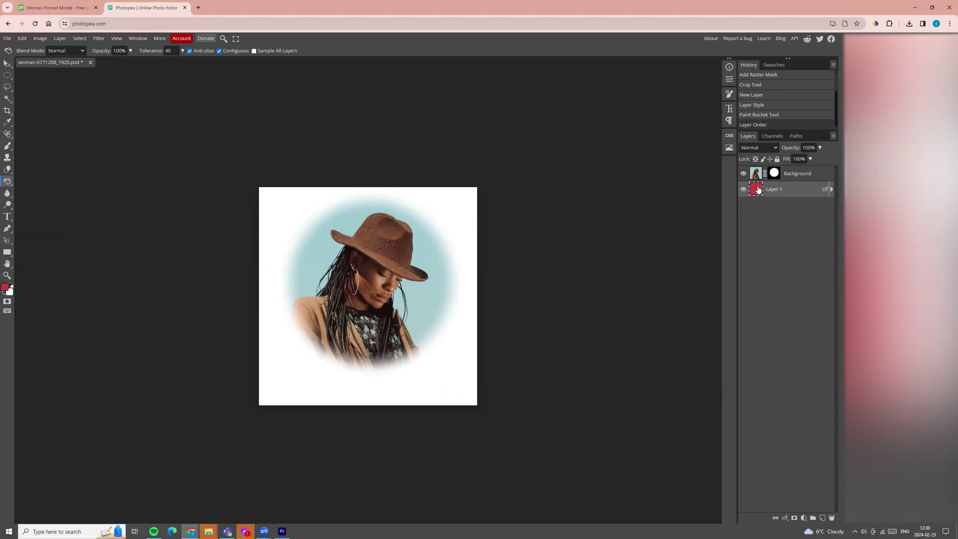
After trying several greens, set Layer 1's Color Overlay to near-white mint (R247 G254 B250).
double_click(756, 189)
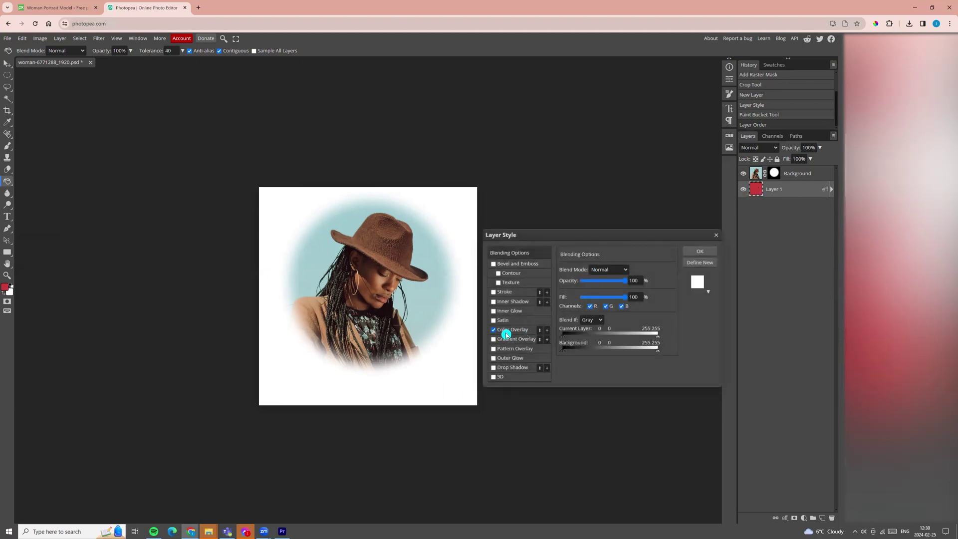
click(522, 331)
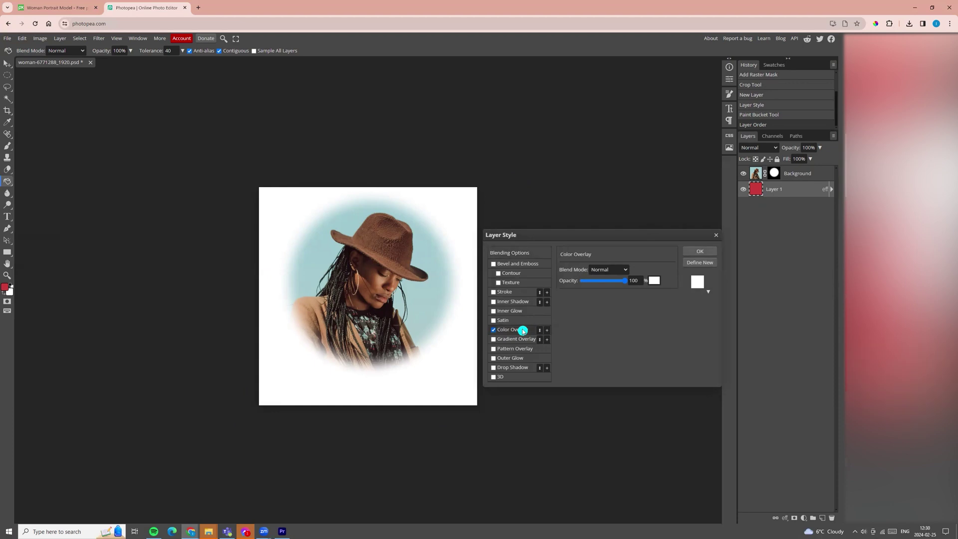
click(656, 282)
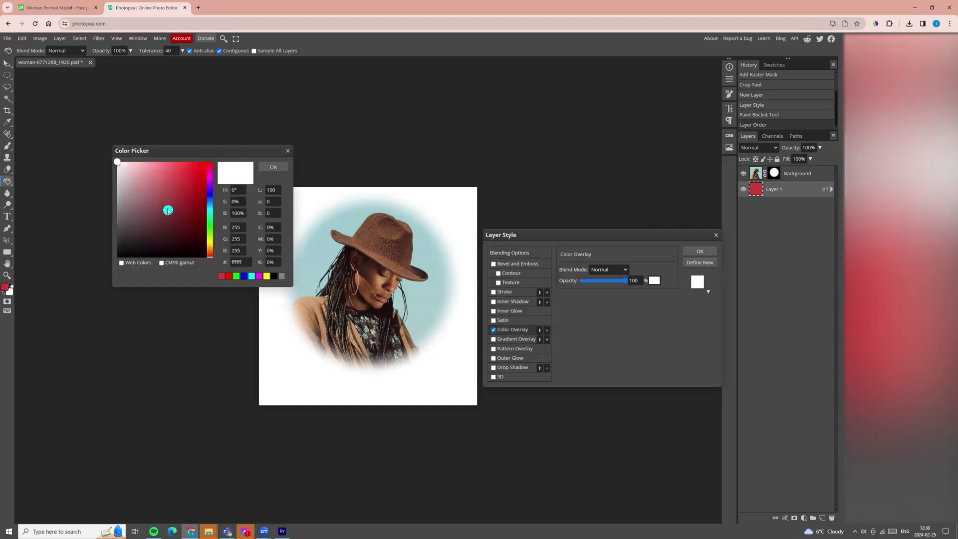
click(173, 178)
click(213, 219)
click(173, 205)
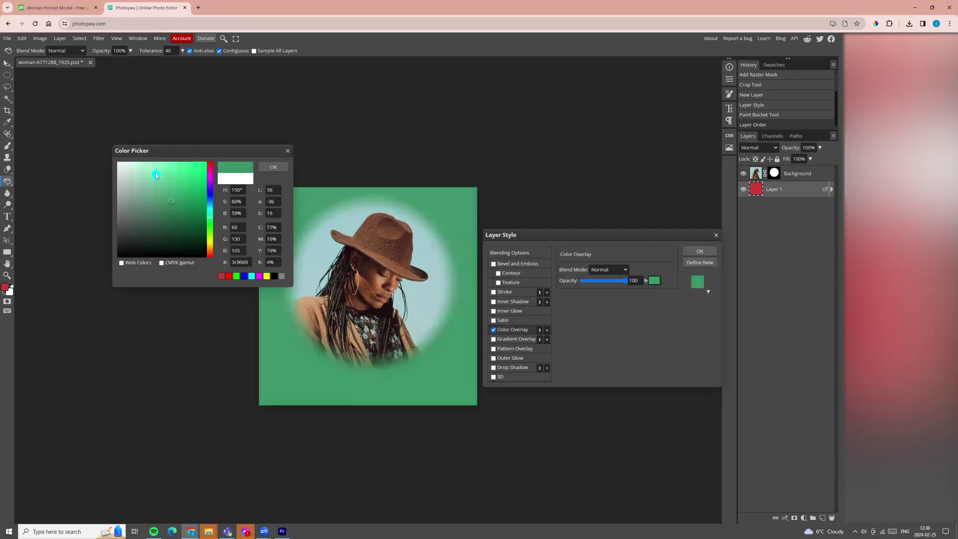
click(152, 171)
click(136, 211)
click(191, 167)
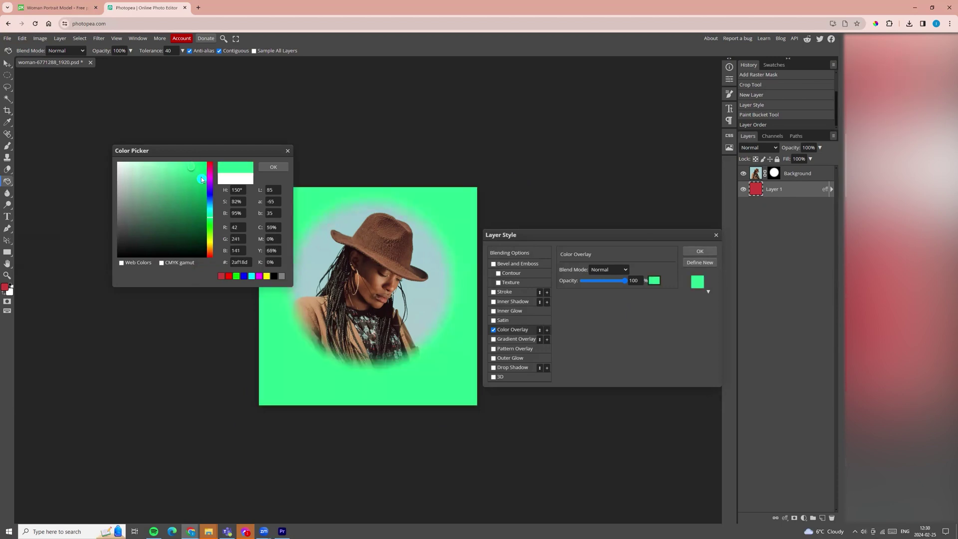
click(119, 162)
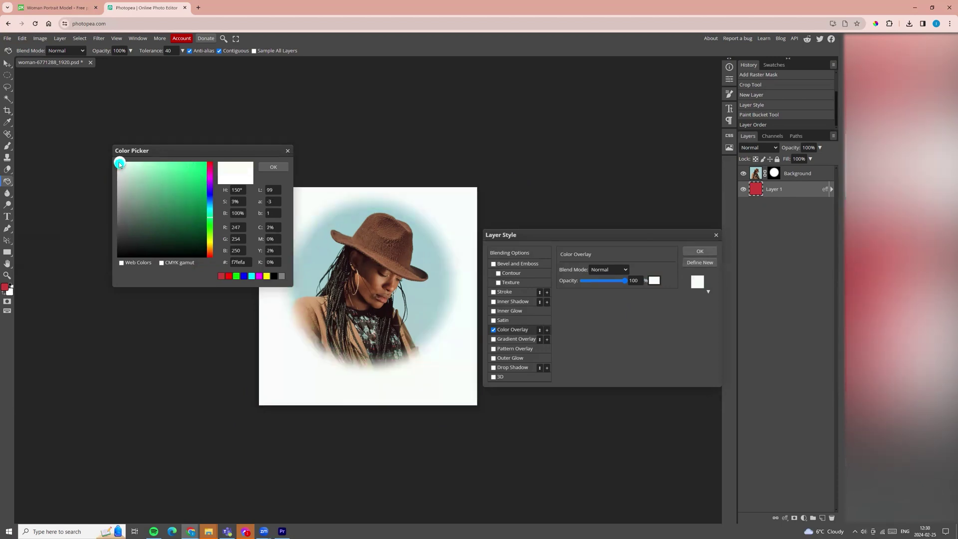
click(273, 165)
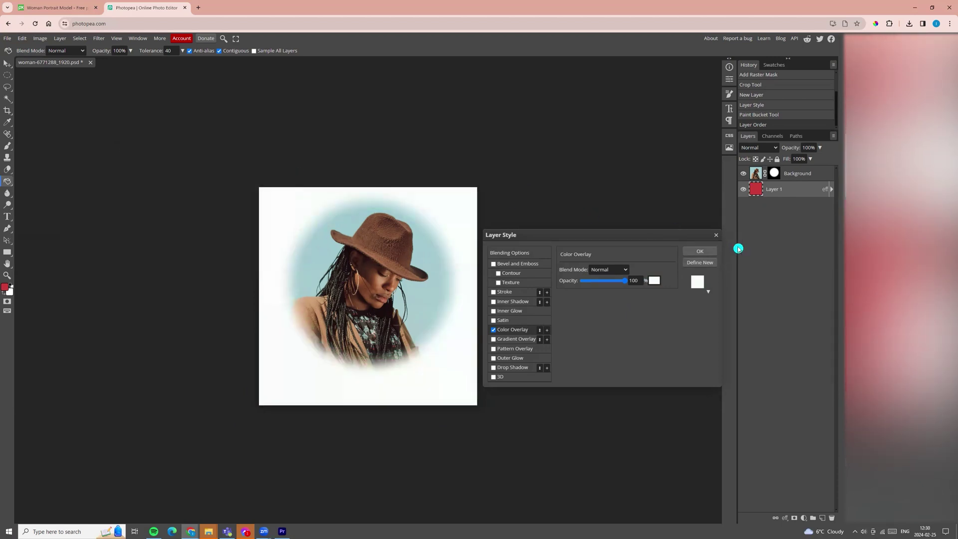
click(701, 251)
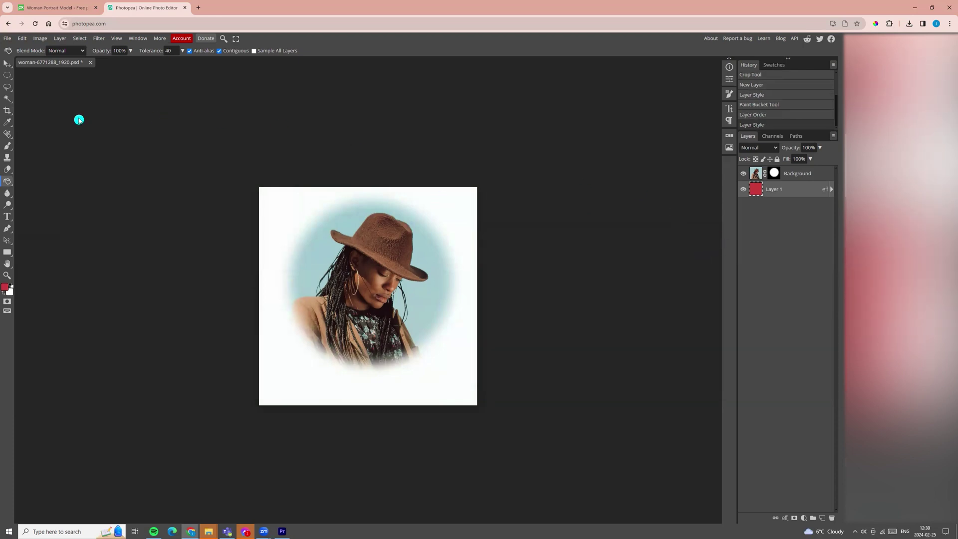
Save the portrait via File > Export as > PNG, then dismiss the ad prompt.
click(7, 38)
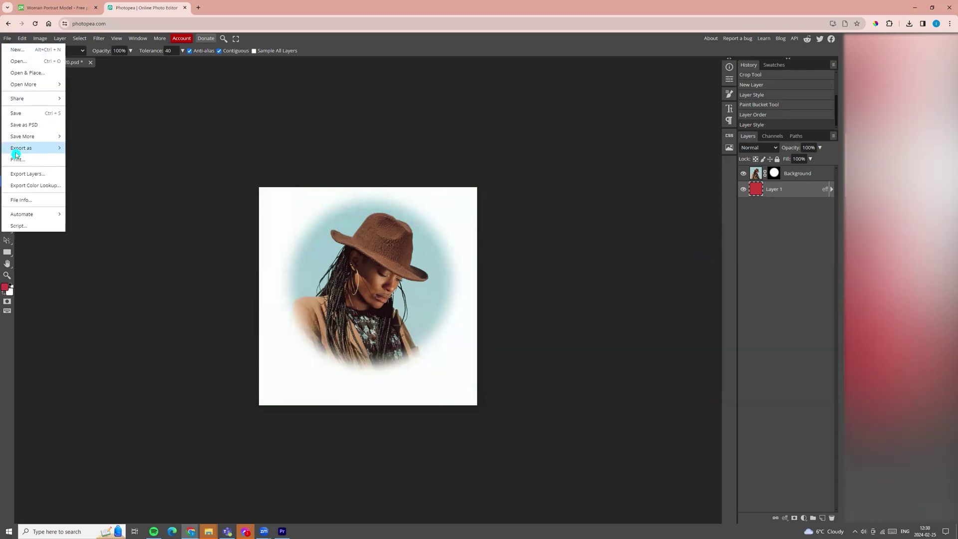
mouse_move(16, 152)
click(89, 149)
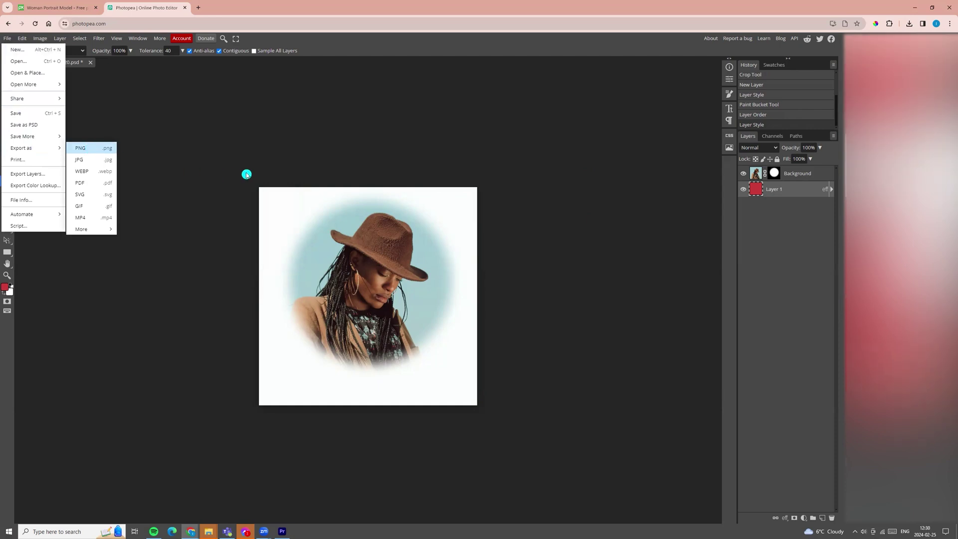
click(292, 209)
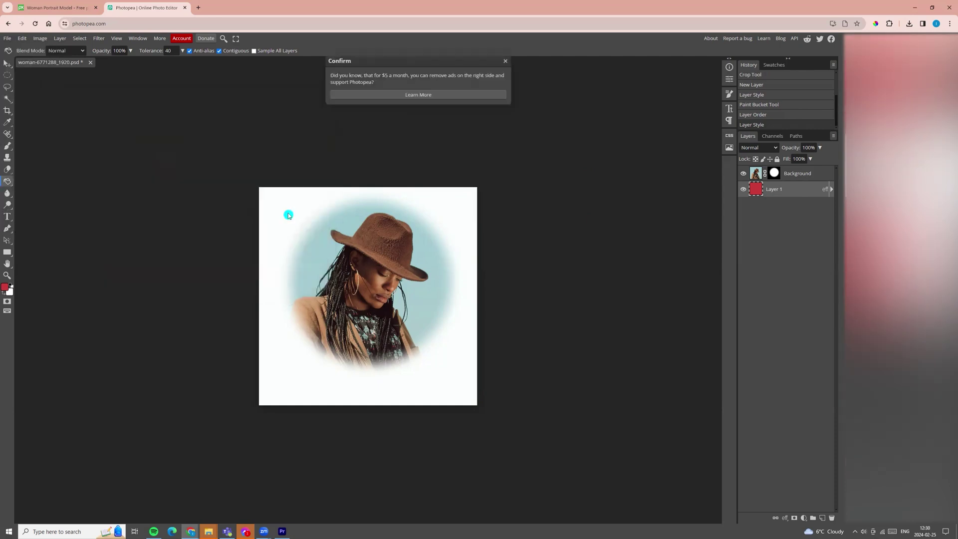
click(504, 61)
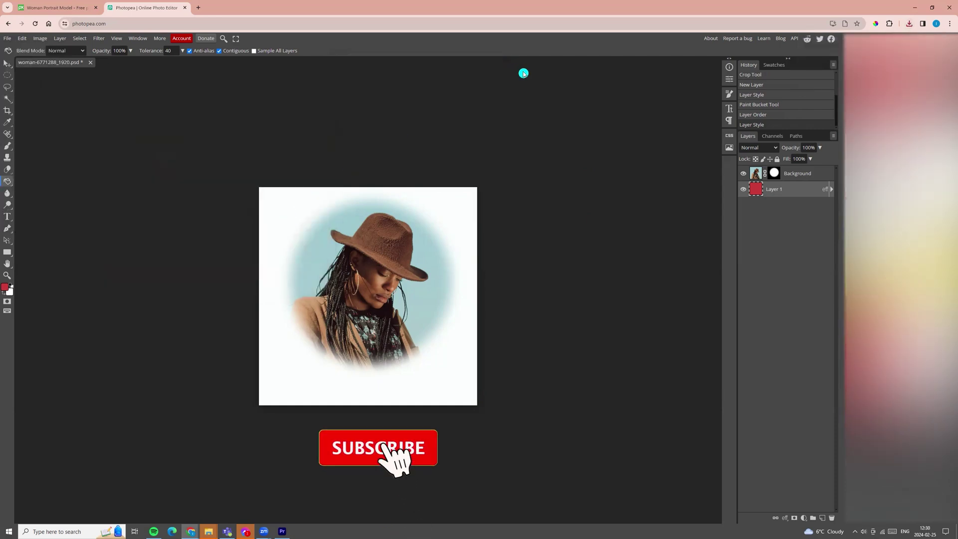